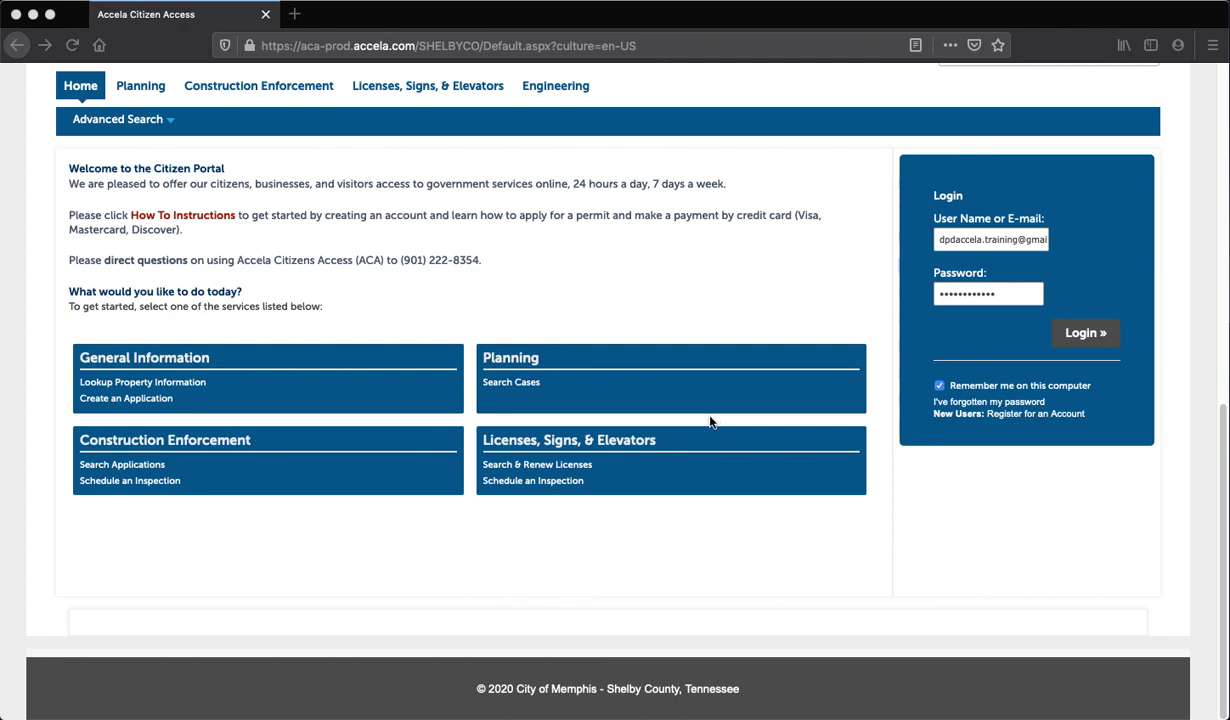
Log in to the citizen portal and scroll down to the dashboard tabs
{"action": "left_click", "coordinate": [1086, 336]}
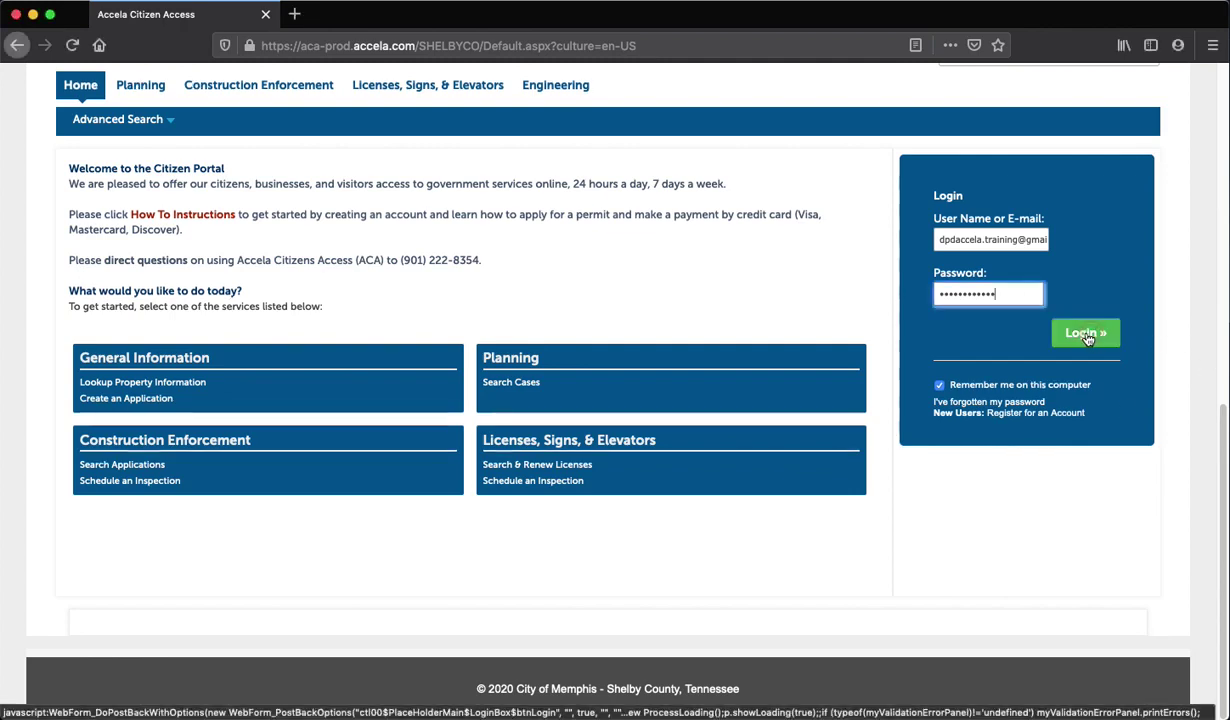
{"action": "left_click", "coordinate": [1086, 336]}
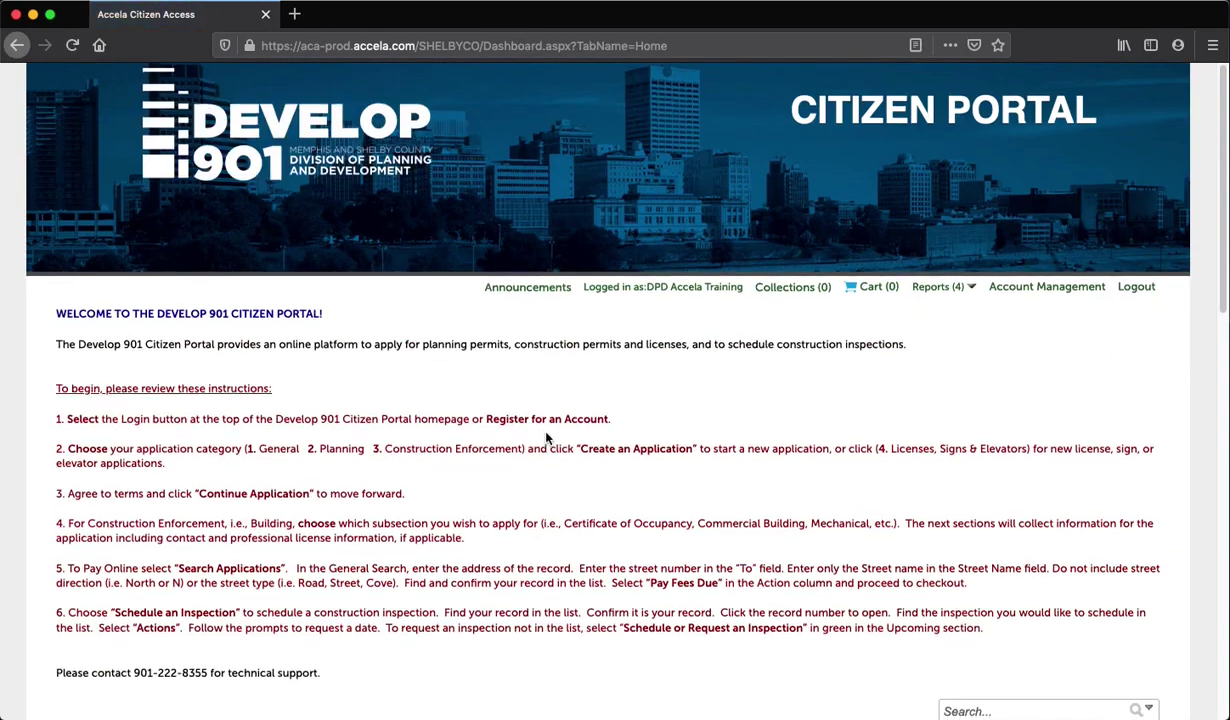
{"action": "scroll", "coordinate": [546, 437], "scroll_direction": "down", "scroll_amount": 5}
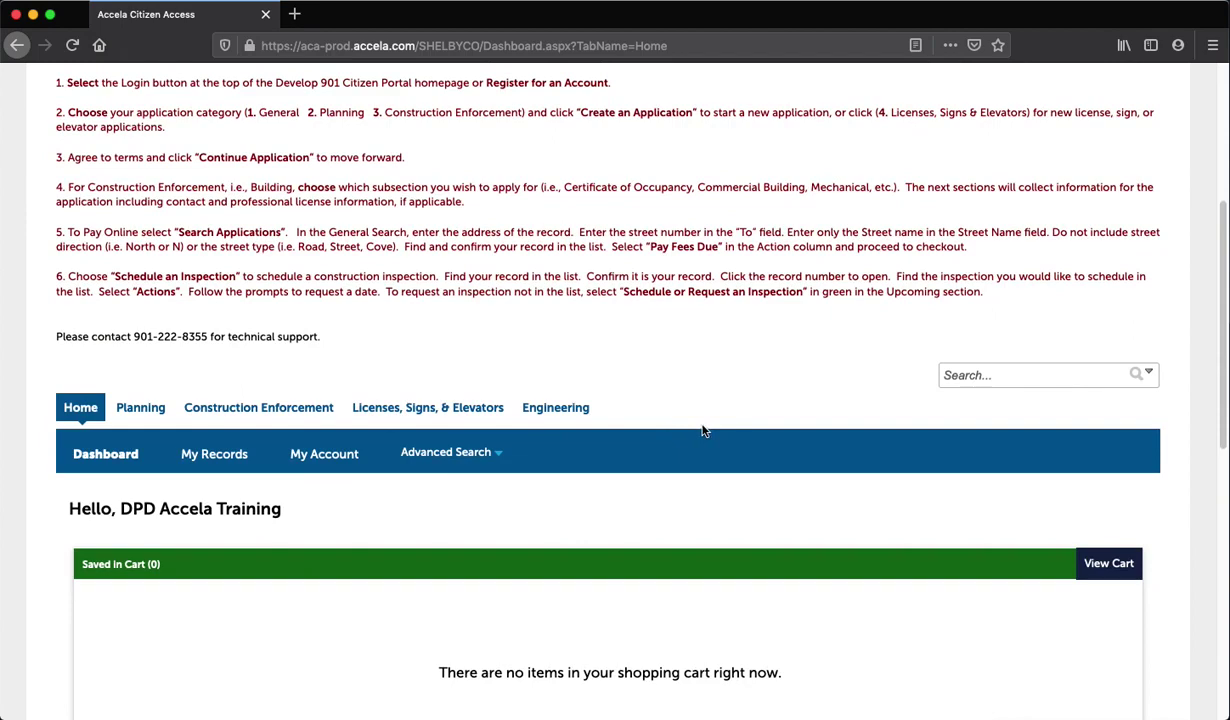
{"action": "scroll", "coordinate": [703, 428], "scroll_direction": "down", "scroll_amount": 1}
Open Construction Enforcement and scroll down to its four-record Records table
{"action": "left_click", "coordinate": [215, 367]}
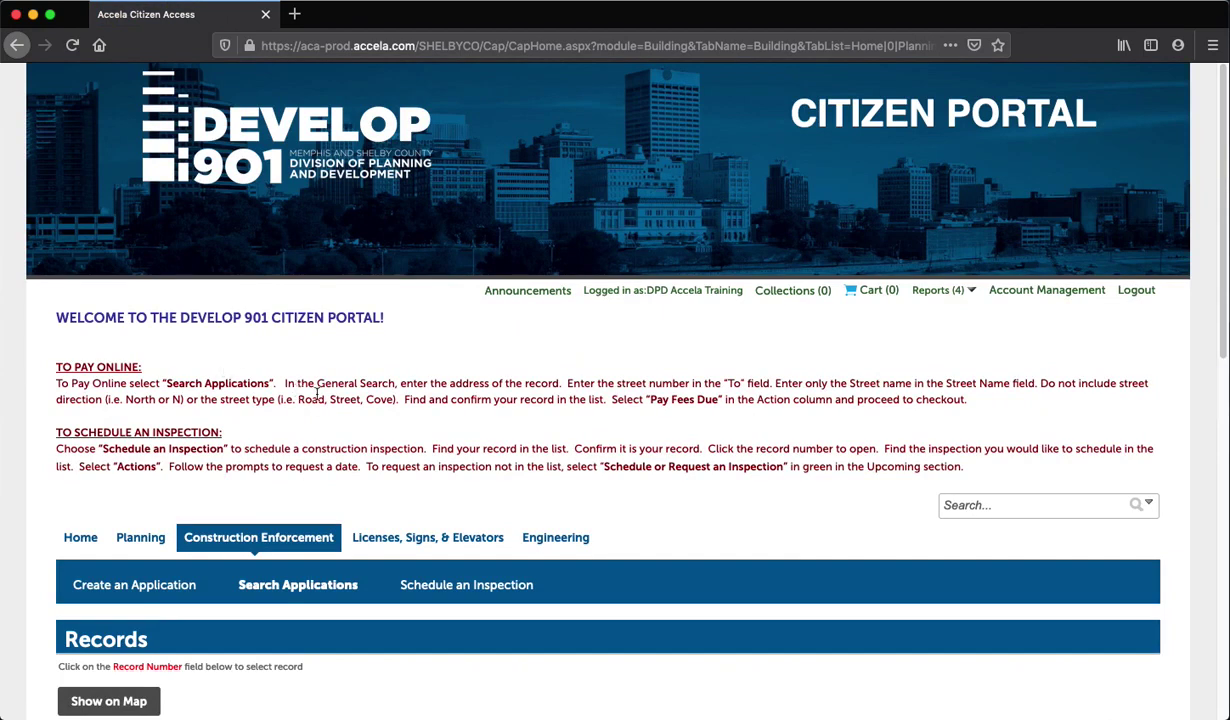
{"action": "scroll", "coordinate": [401, 527], "scroll_direction": "down", "scroll_amount": 3}
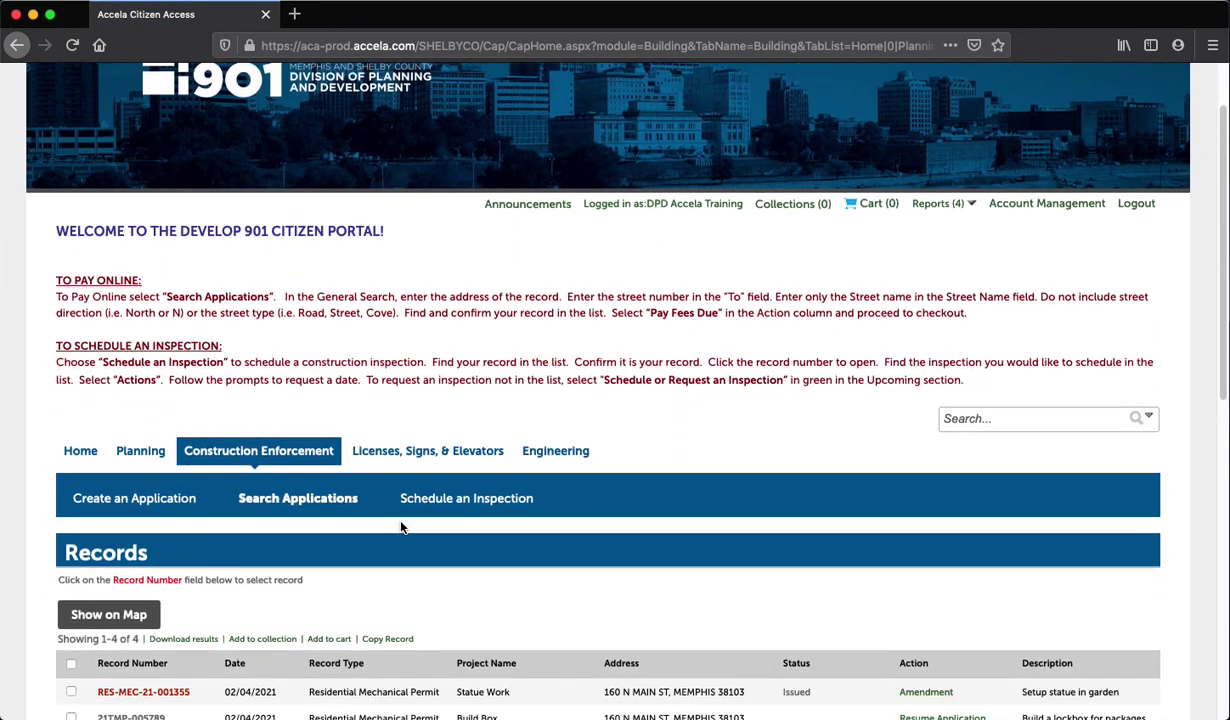
{"action": "scroll", "coordinate": [401, 527], "scroll_direction": "down", "scroll_amount": 2}
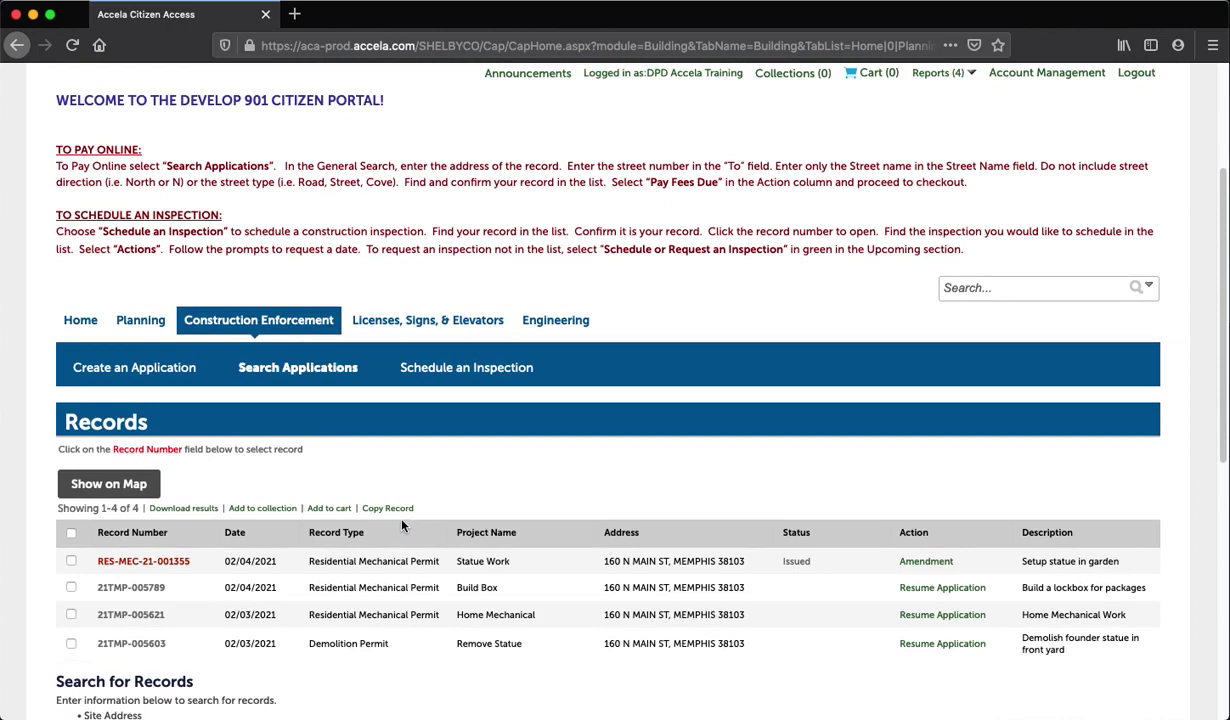
{"action": "left_click", "coordinate": [461, 367]}
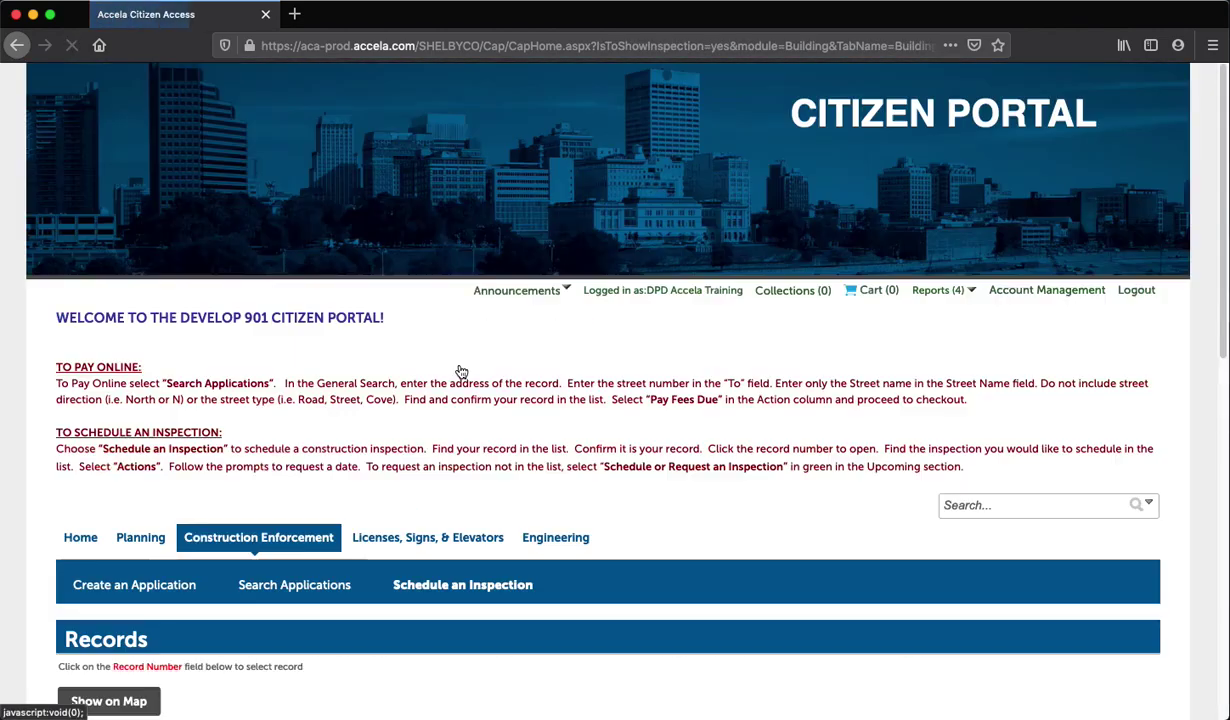
{"action": "scroll", "coordinate": [459, 370], "scroll_direction": "down", "scroll_amount": 5}
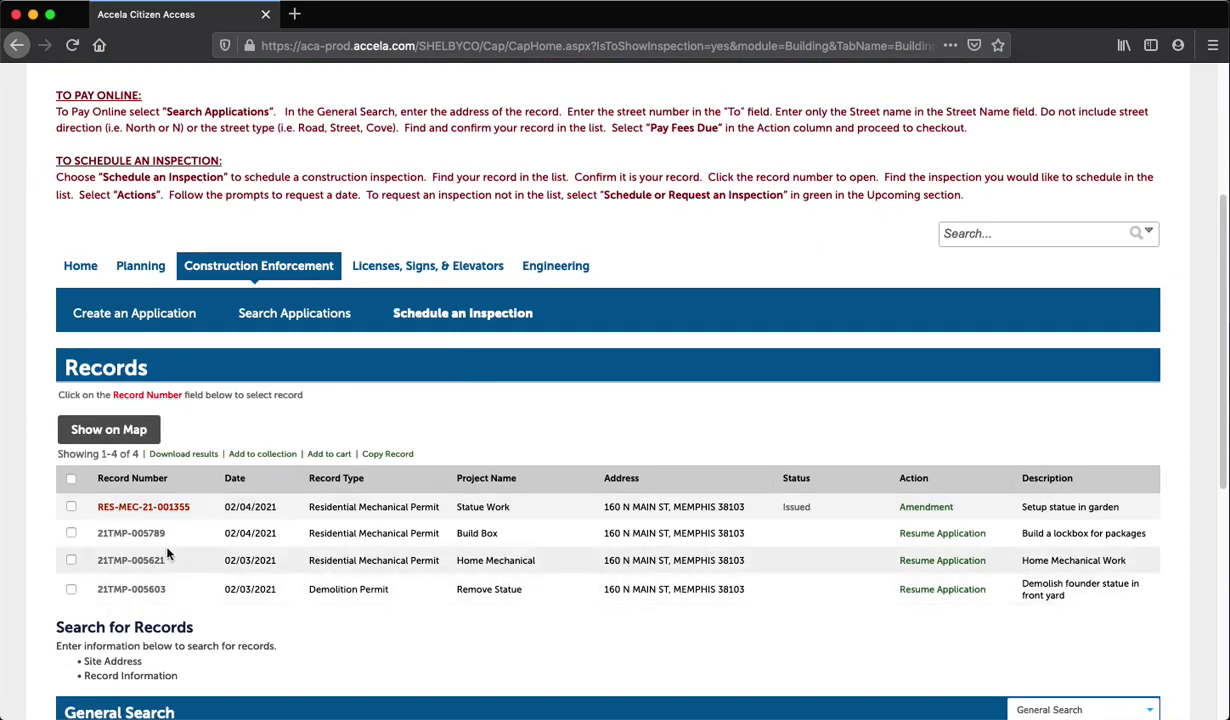
{"action": "left_click", "coordinate": [147, 508]}
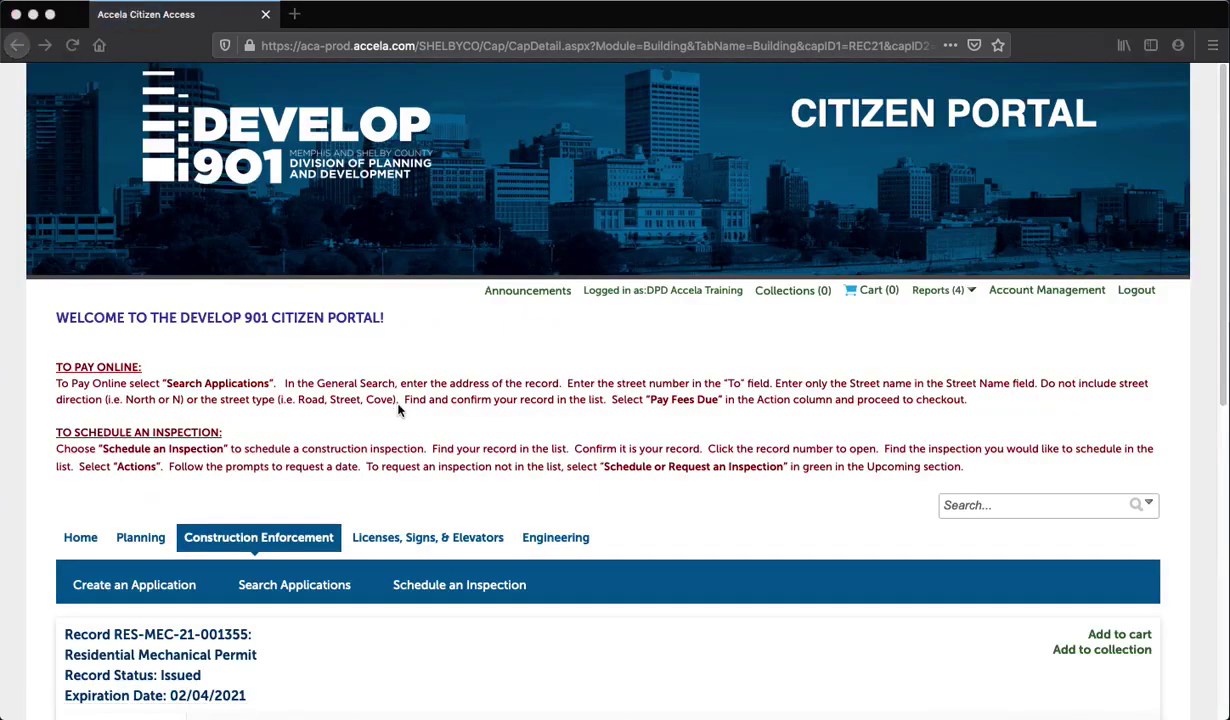
Scroll to Upcoming inspections and open the 150 Mechanical - Gas Pipe Air Test options
{"action": "scroll", "coordinate": [398, 410], "scroll_direction": "down", "scroll_amount": 5}
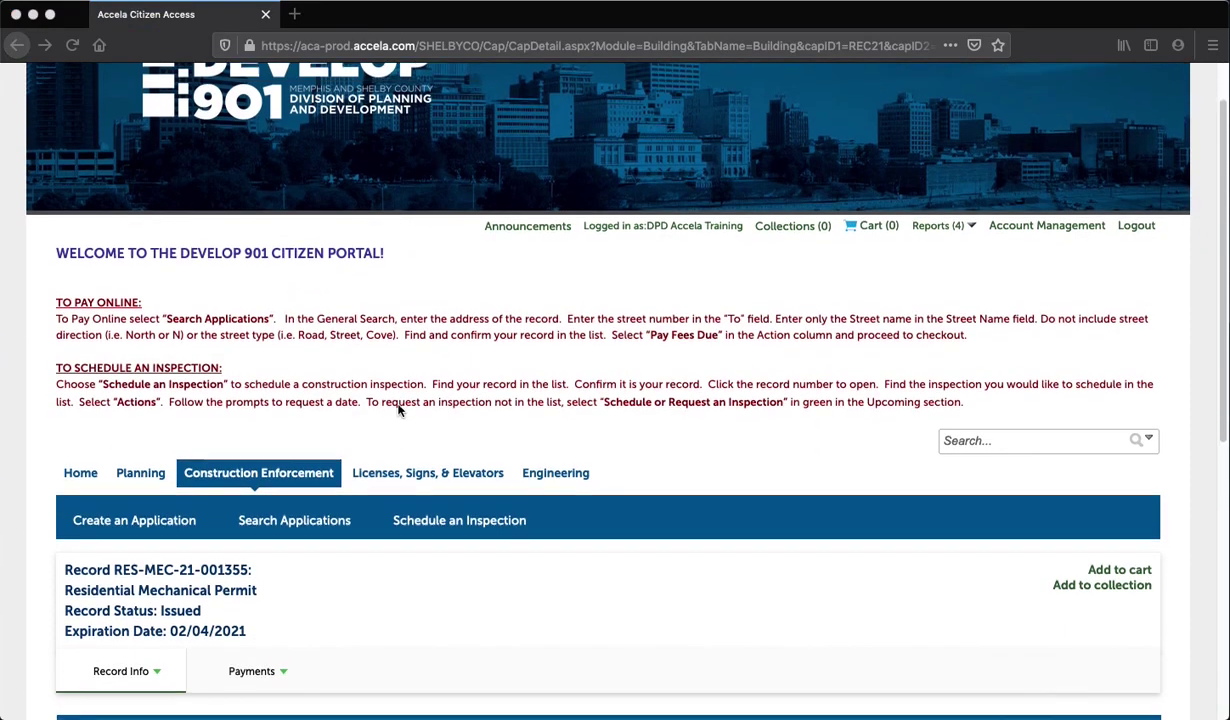
{"action": "scroll", "coordinate": [398, 410], "scroll_direction": "down", "scroll_amount": 2}
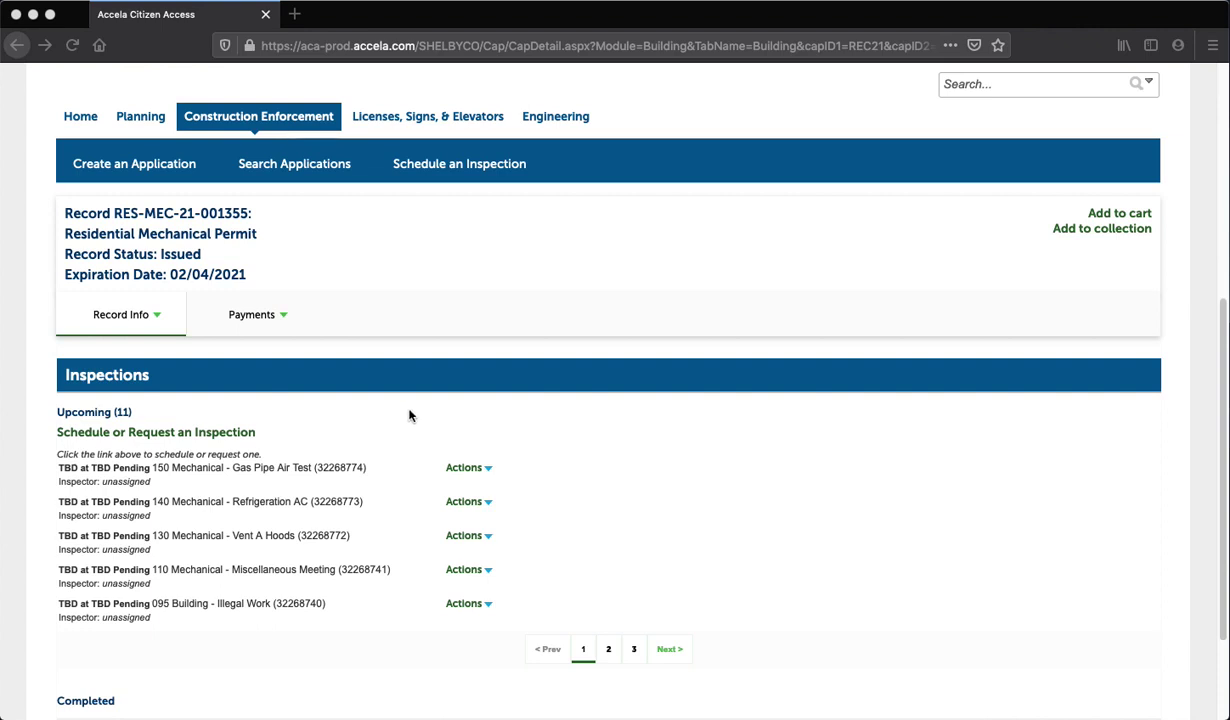
{"action": "left_click", "coordinate": [489, 469]}
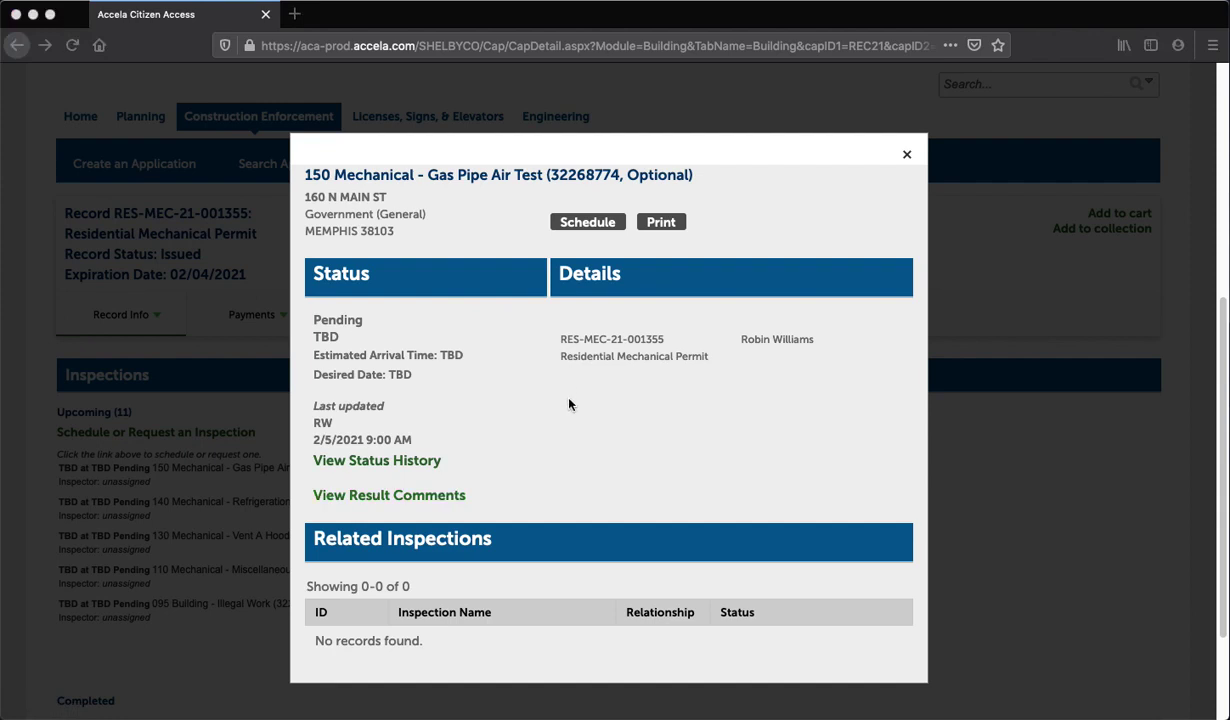
View the details of the pending Gas Pipe Air Test inspection
{"action": "left_click", "coordinate": [588, 223]}
Schedule the Gas Pipe Air Test for April 15, 2021, All Day (07:00 AM - 03:00 PM)
{"action": "left_click", "coordinate": [588, 223]}
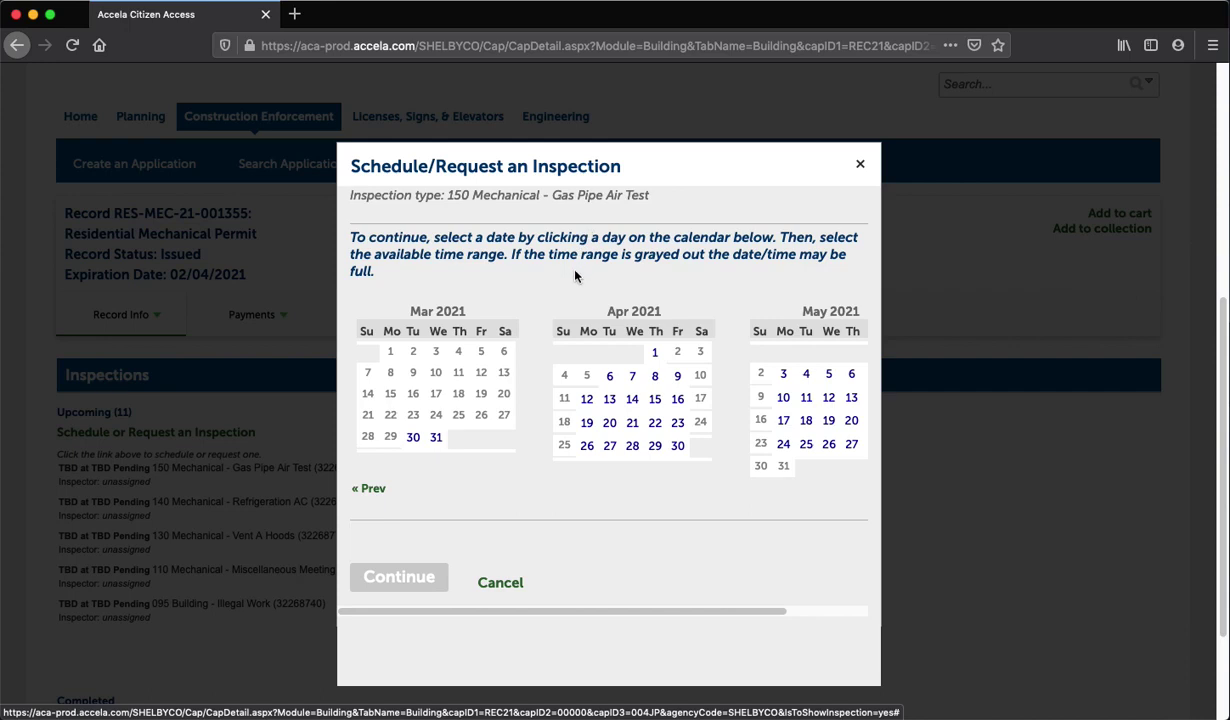
{"action": "left_click", "coordinate": [656, 400]}
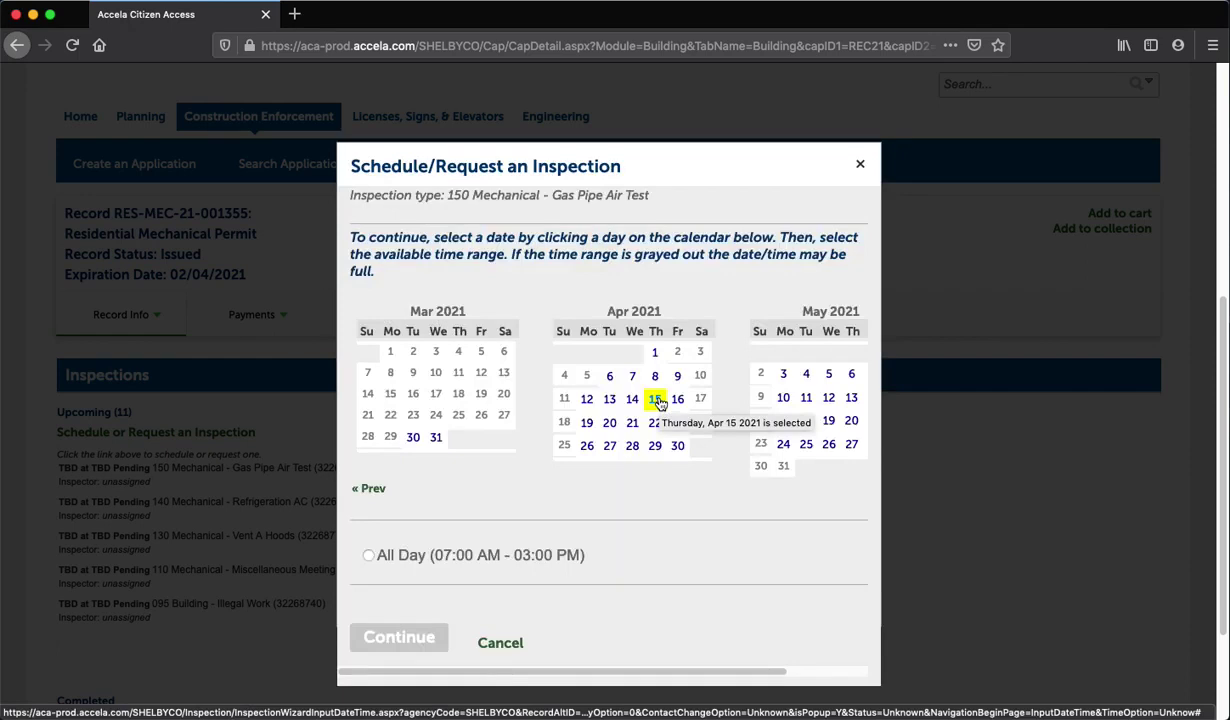
{"action": "left_click", "coordinate": [368, 555]}
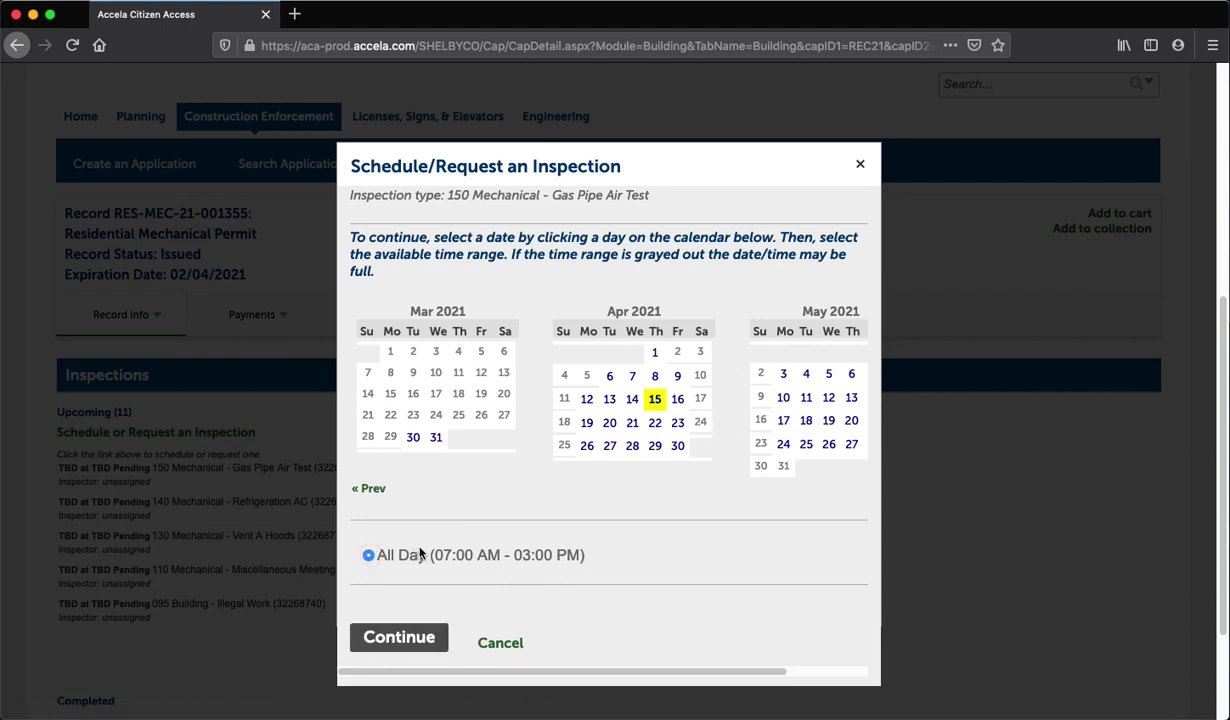
Accept the April 15 all-day slot and continue to the Location and Contact step
{"action": "left_click", "coordinate": [392, 638]}
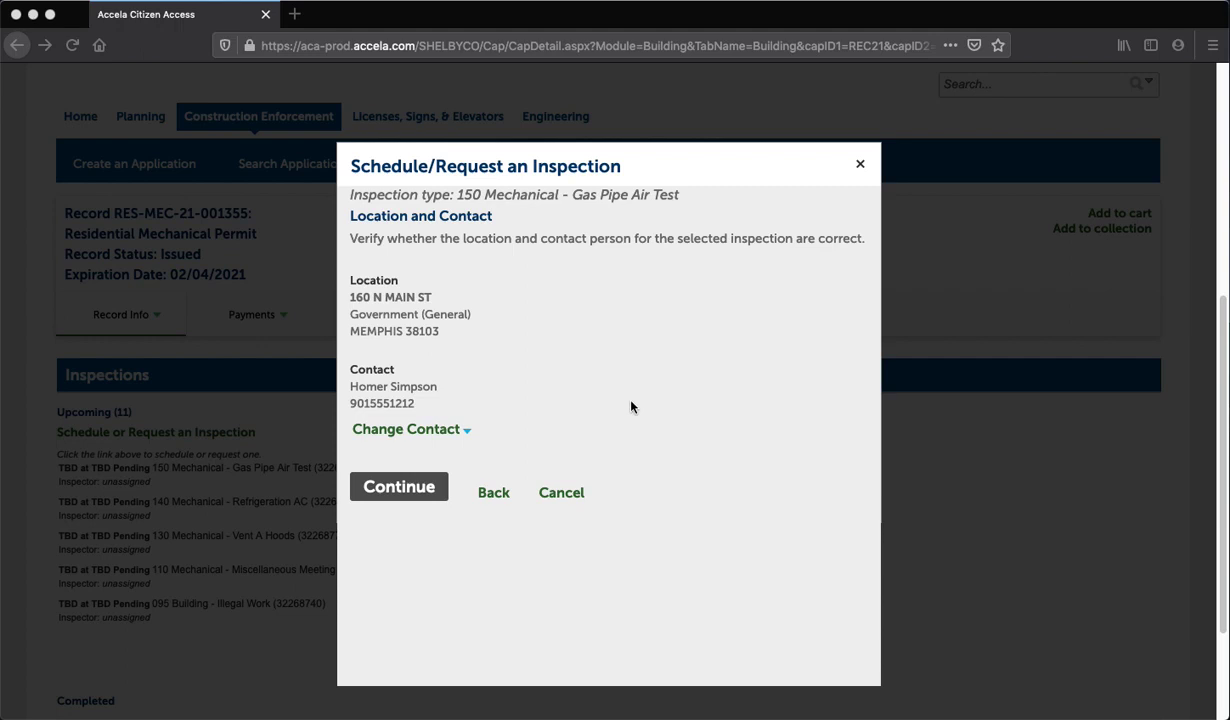
Specify another person as contact, entering their first name, last name and phone number
{"action": "left_click", "coordinate": [466, 433]}
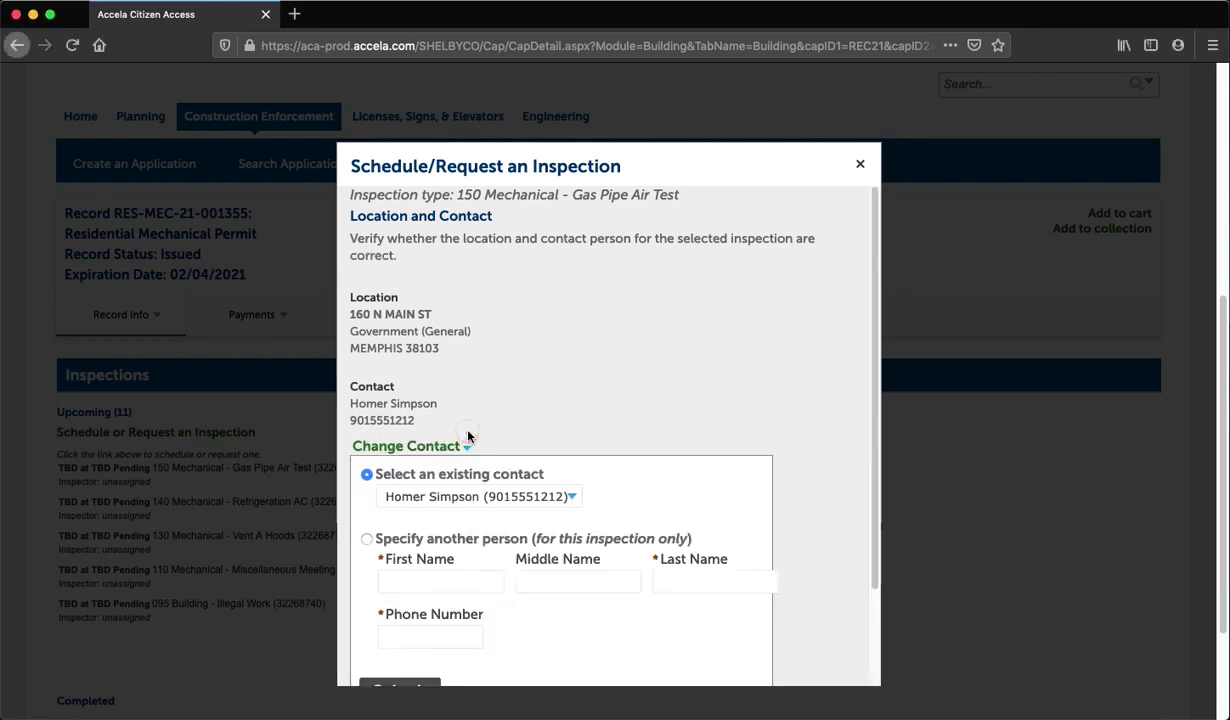
{"action": "scroll", "coordinate": [488, 441], "scroll_direction": "down", "scroll_amount": 2}
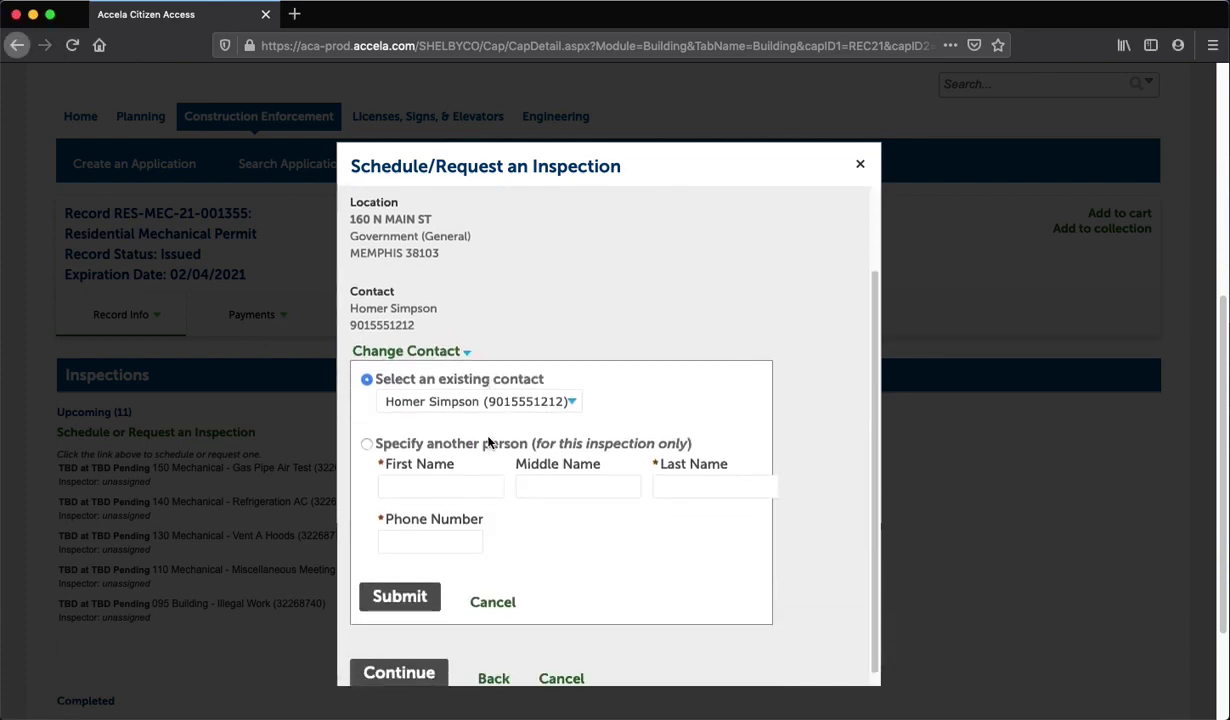
{"action": "left_click", "coordinate": [366, 430]}
{"action": "left_click", "coordinate": [411, 473]}
{"action": "type", "text": "M"}
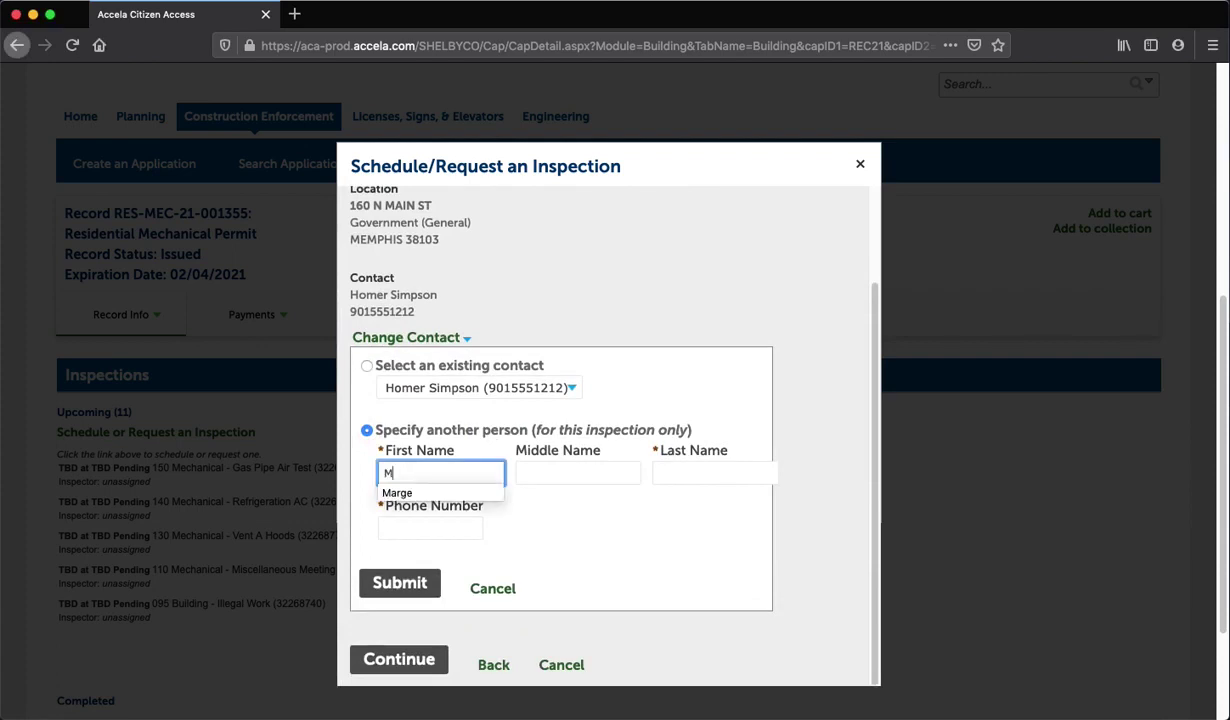
{"action": "type", "text": "arge"}
{"action": "key", "text": "Tab"}
{"action": "key", "text": "Tab"}
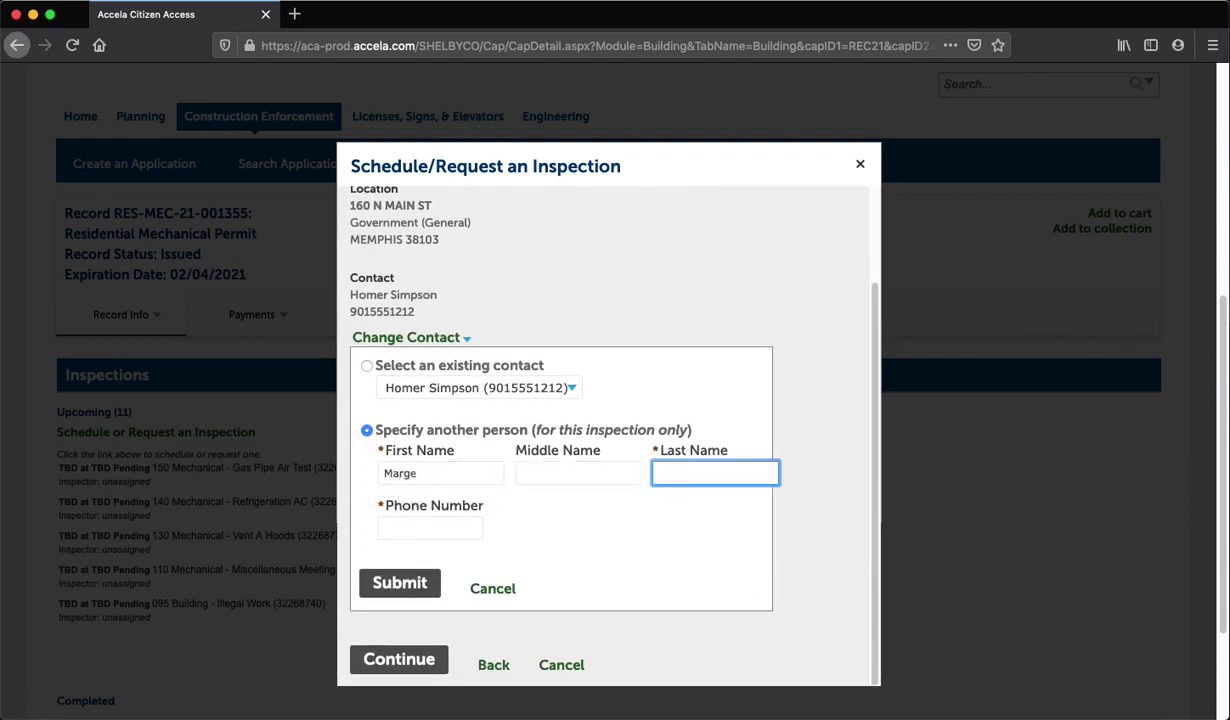
{"action": "type", "text": "Simpson"}
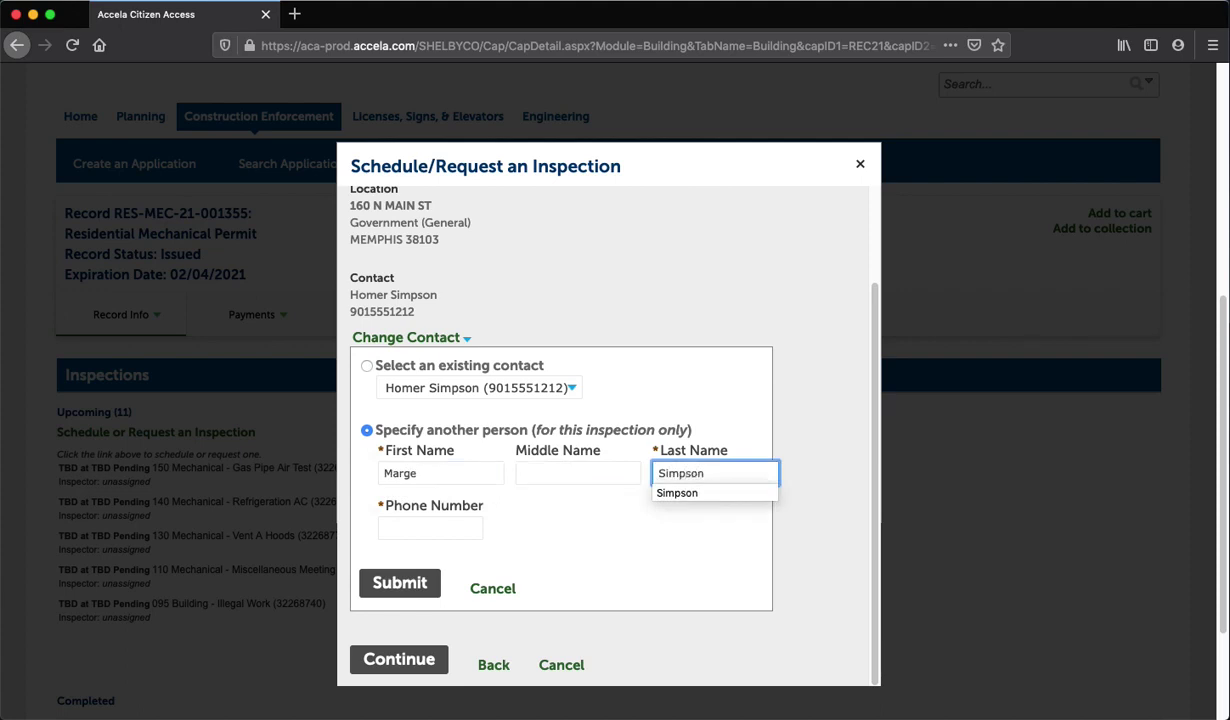
{"action": "key", "text": "Tab"}
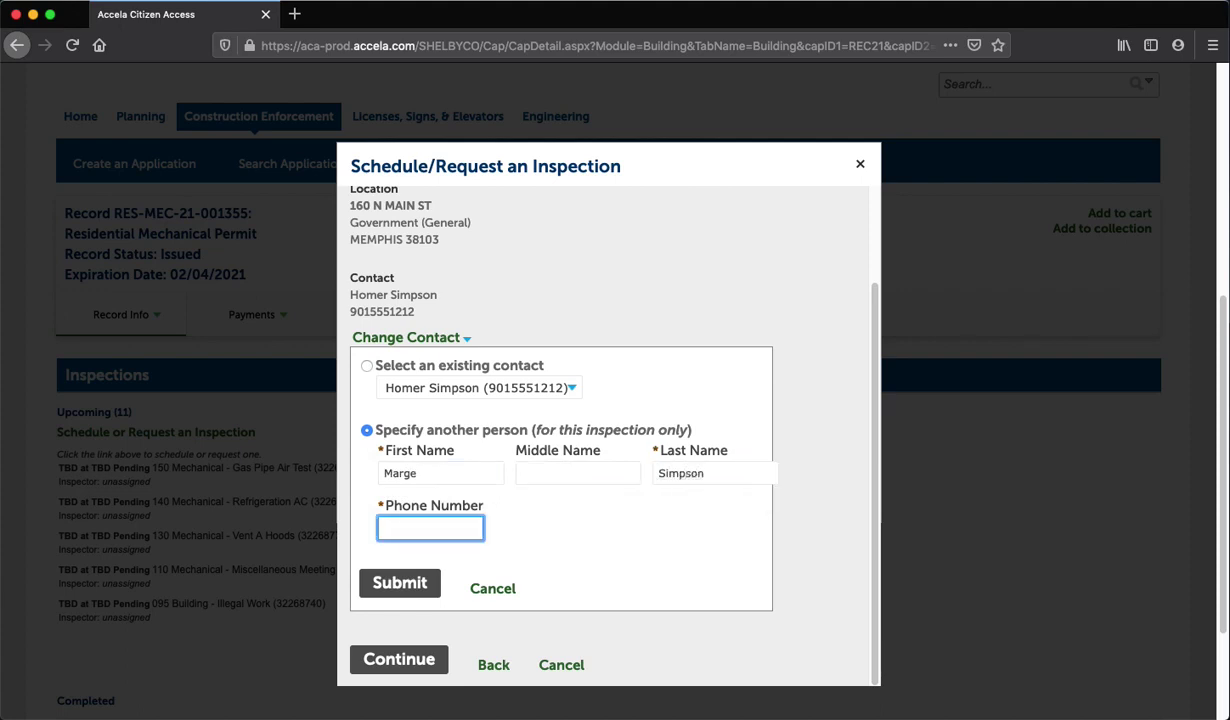
{"action": "type", "text": "9015551212"}
{"action": "left_click", "coordinate": [391, 588]}
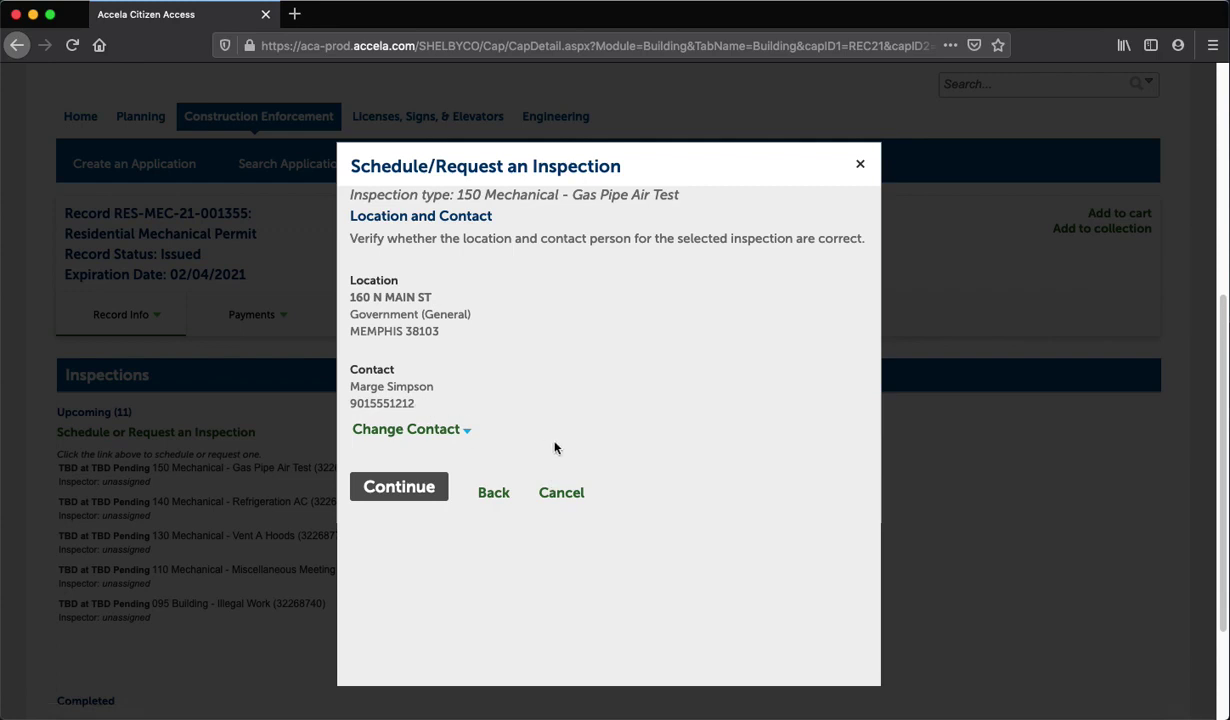
{"action": "left_click", "coordinate": [398, 490]}
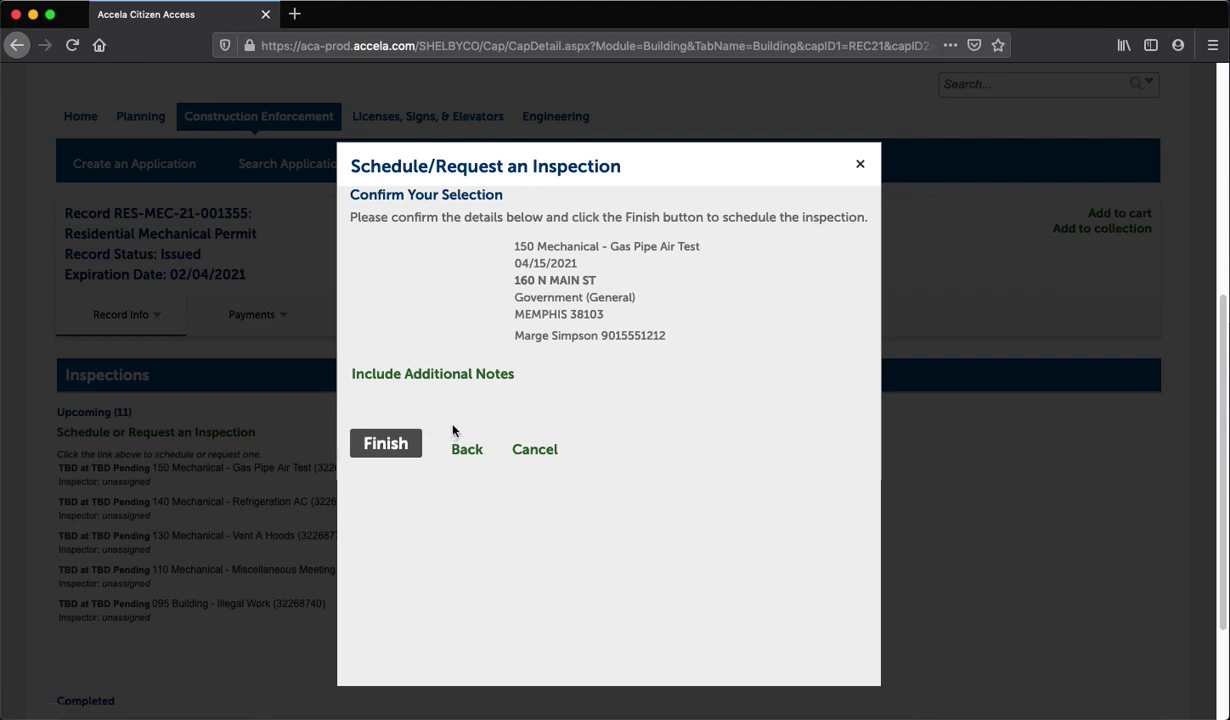
Finish the inspection request and show page 3 of the upcoming inspections
{"action": "left_click", "coordinate": [393, 451]}
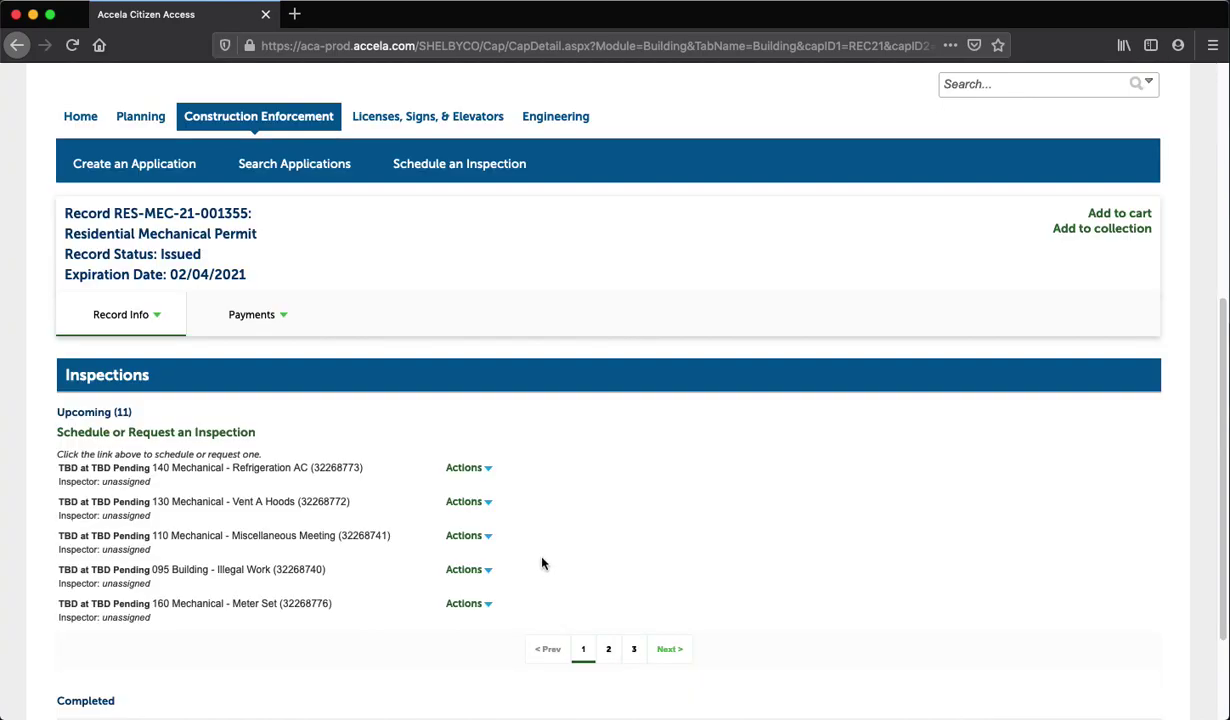
{"action": "left_click", "coordinate": [635, 650]}
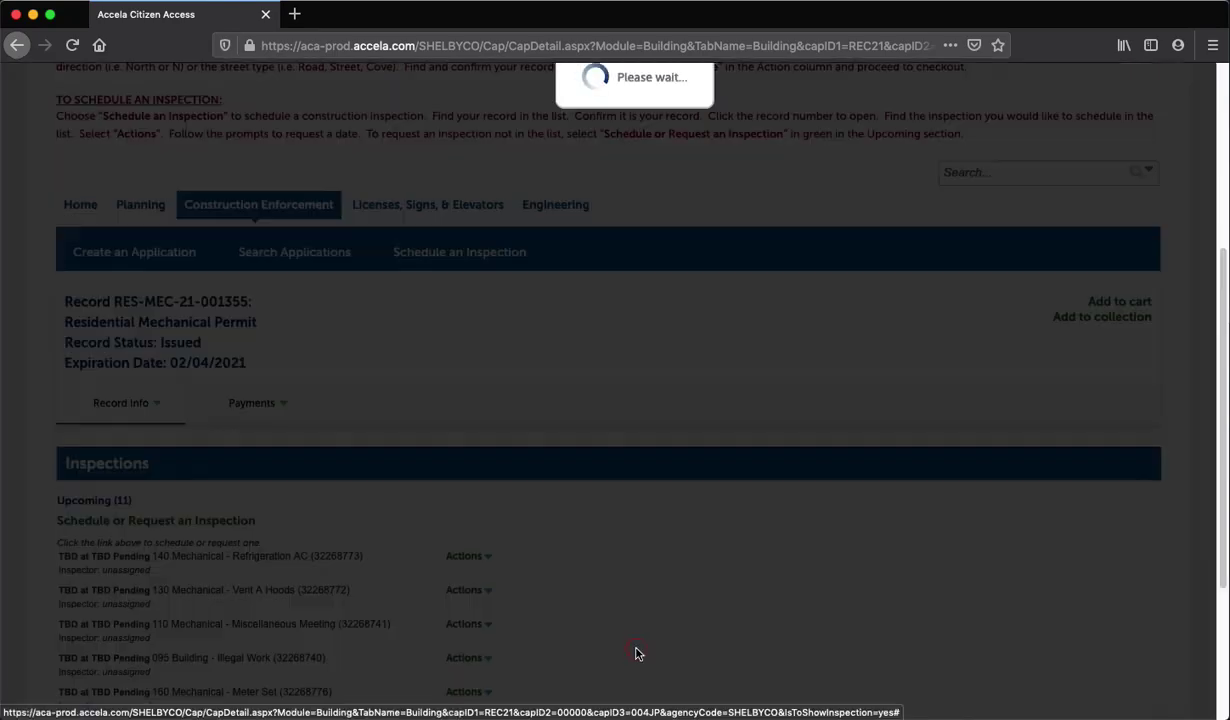